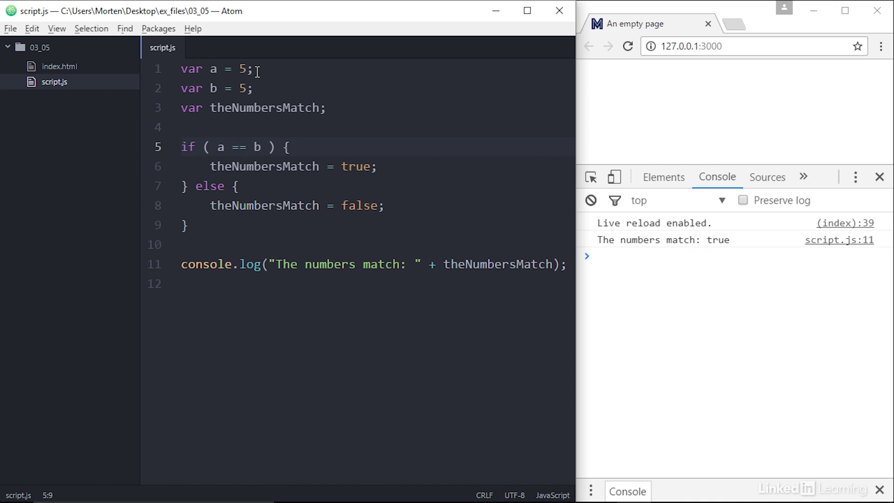
# - Change b on line 2 from 5 to 4 and save, so the console reports false
pyautogui.click(249, 87)
pyautogui.press('BackSpace')
pyautogui.write('4')
pyautogui.hotkey('ctrl', 's')
pyautogui.click(241, 147)
# - Make line 5's condition the assignment a = b, save, and evaluate a in the console
pyautogui.press('Delete')
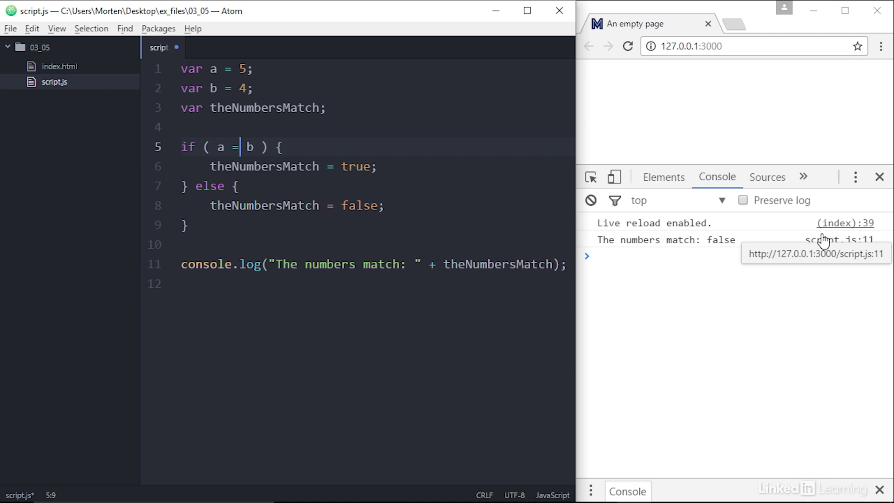
pyautogui.hotkey('ctrl', 's')
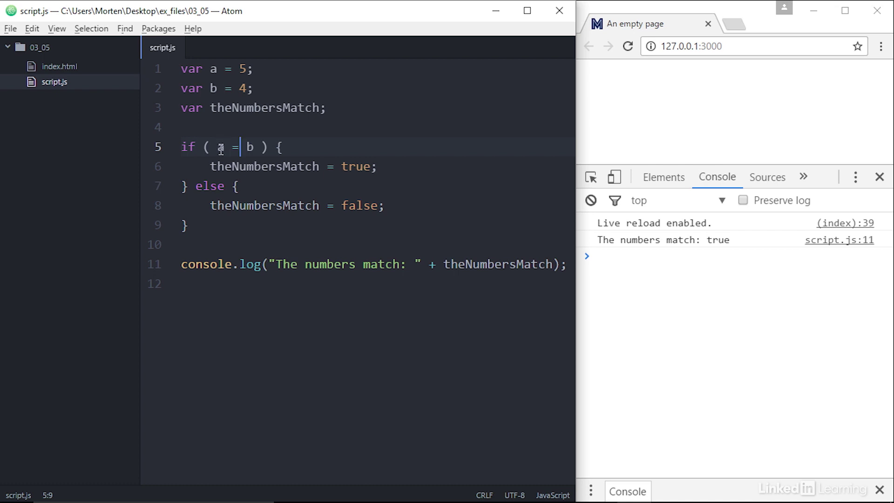
pyautogui.click(240, 147)
pyautogui.click(645, 264)
pyautogui.write('a')
pyautogui.press('Return')
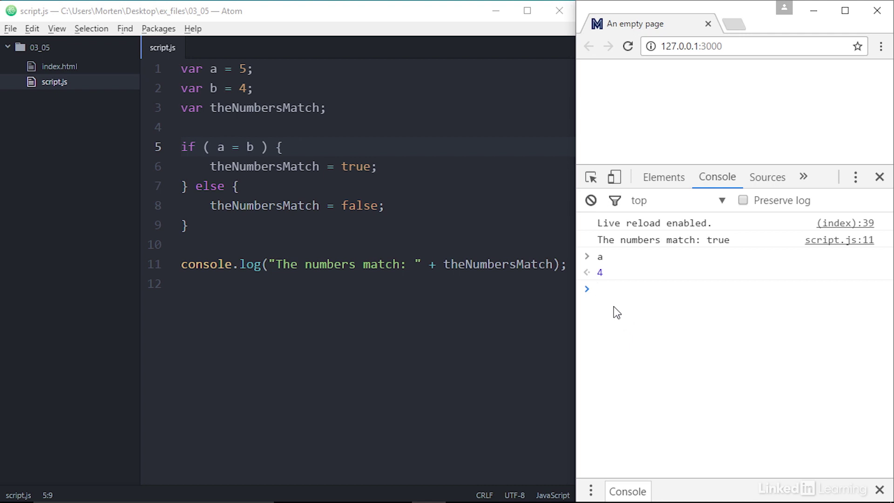
# - Put the second = back so line 5 reads a == b, and save
pyautogui.click(240, 147)
pyautogui.write('=')
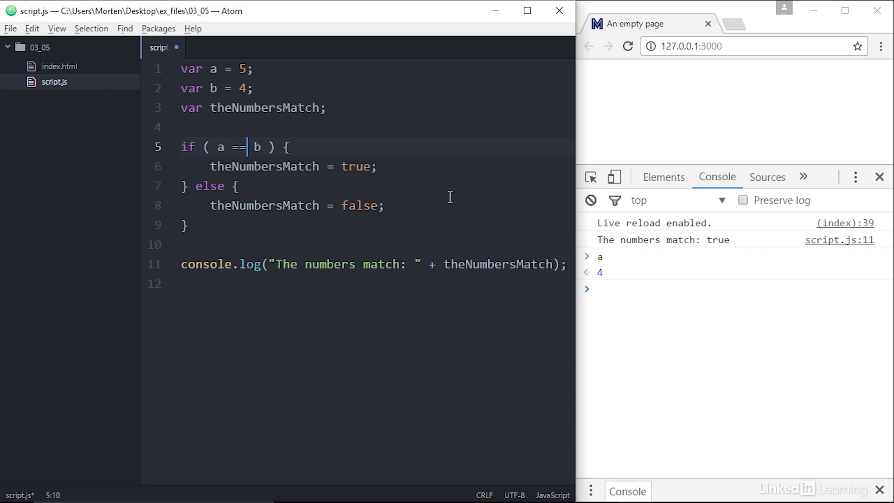
pyautogui.hotkey('ctrl', 's')
# - Change b on line 2 from 4 back to 5 and save
pyautogui.click(249, 88)
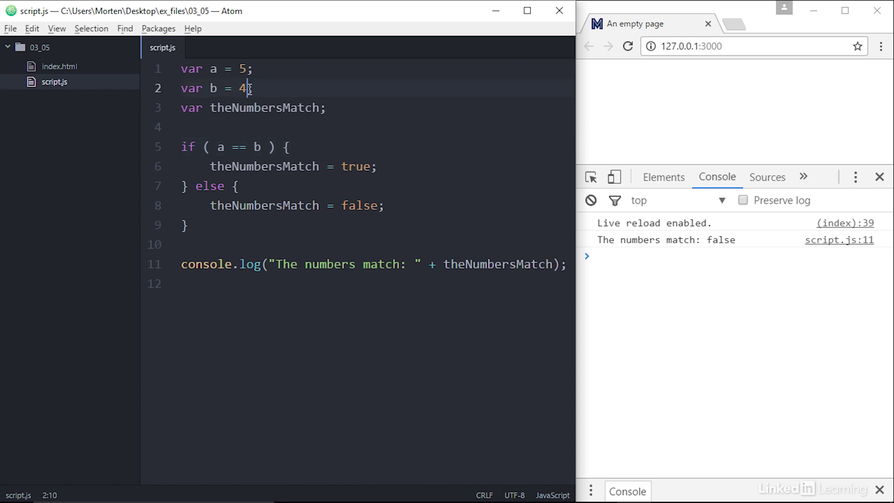
pyautogui.press('BackSpace')
pyautogui.write('5')
pyautogui.hotkey('ctrl', 's')
# - Wrap b's 5 in double quotes to make it the string "5", and save
pyautogui.press('Left')
pyautogui.write('"')
pyautogui.press('Right')
pyautogui.write('"')
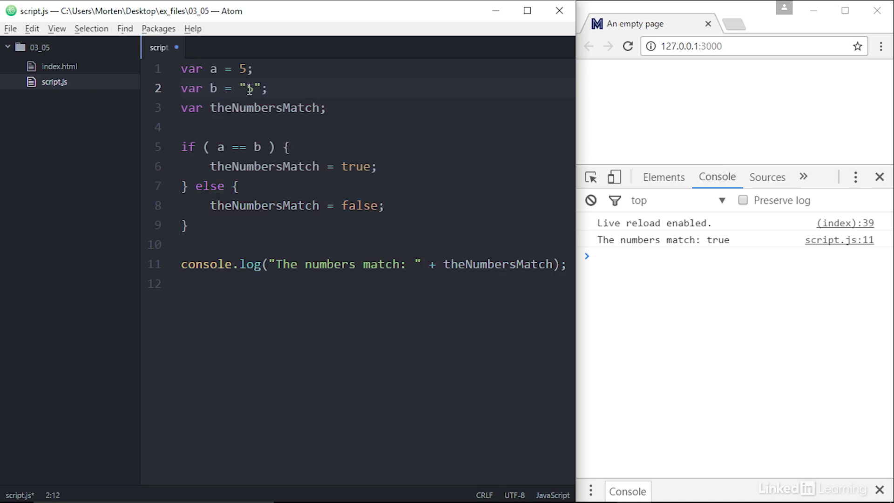
pyautogui.hotkey('ctrl', 's')
# - Make line 5 compare a === b with strict equality and save
pyautogui.click(248, 147)
pyautogui.write('=')
pyautogui.hotkey('ctrl', 's')
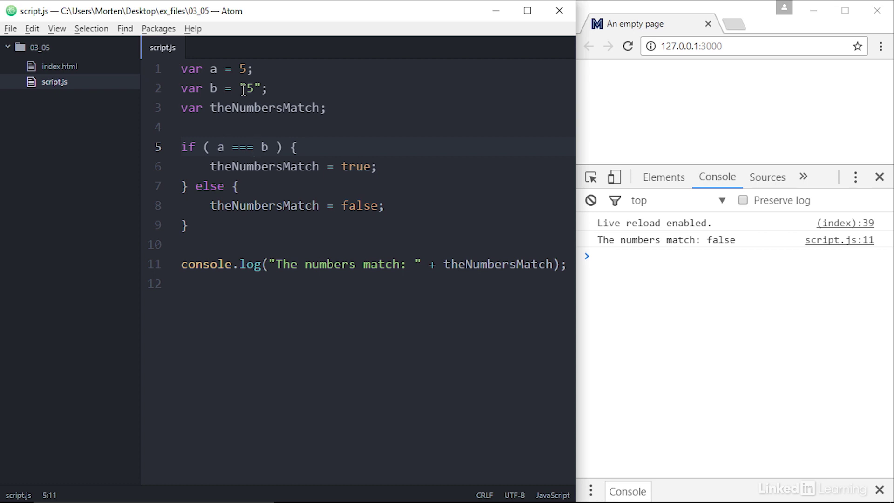
pyautogui.press('BackSpace')
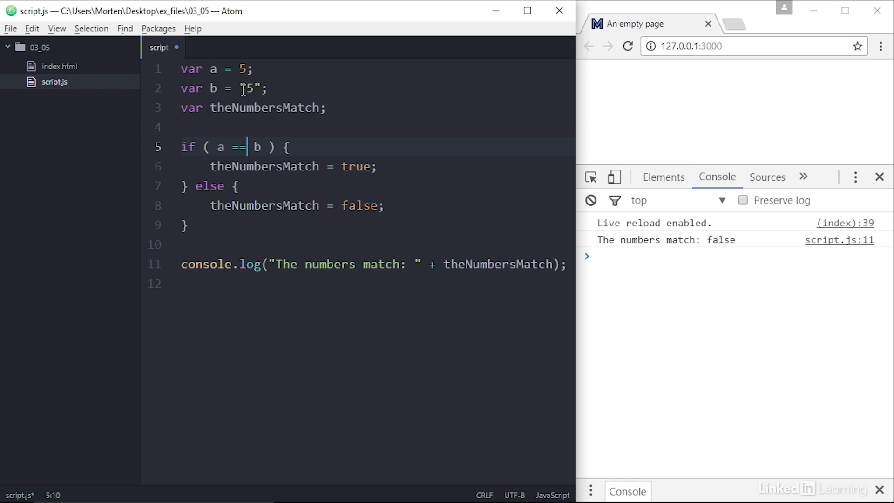
pyautogui.write('=')
pyautogui.hotkey('ctrl', 's')
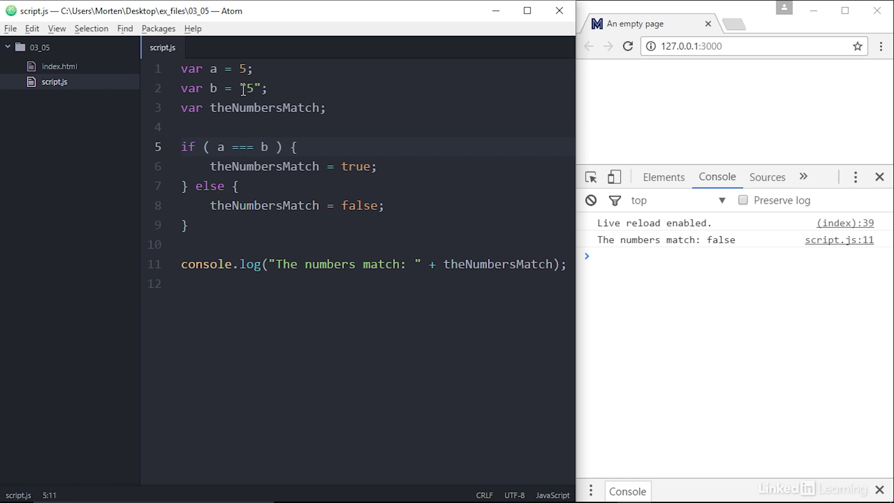